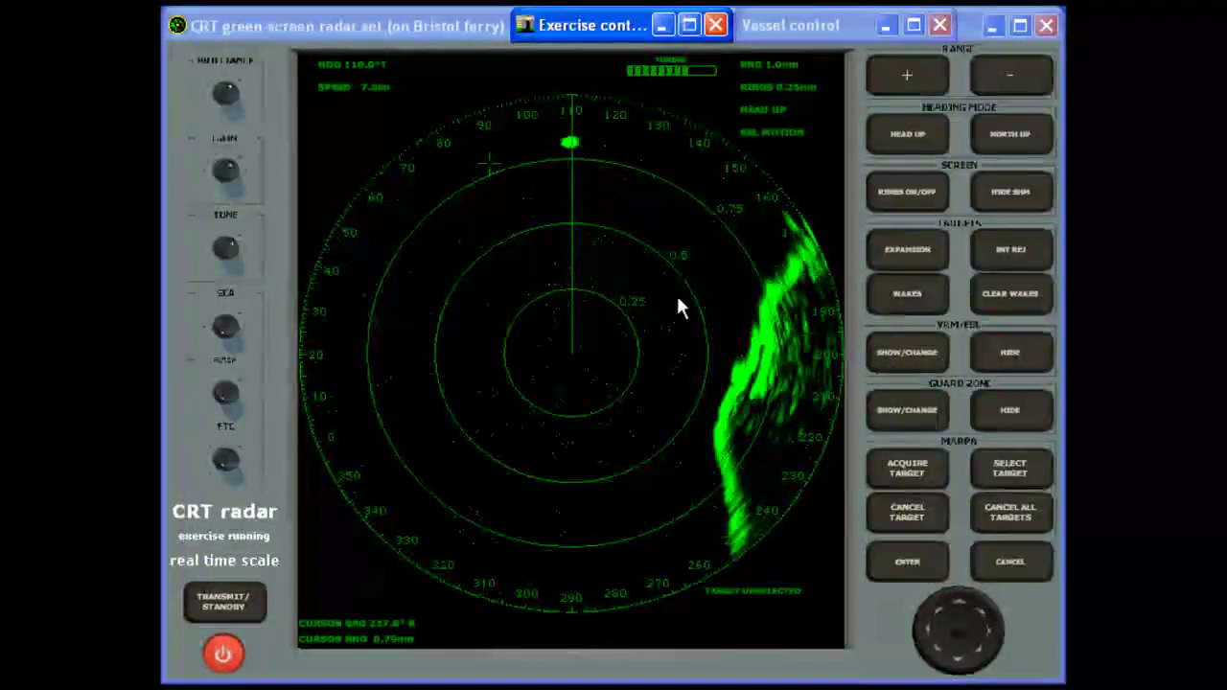
# Widen the CRT radar range in two RANGE + steps, from 1nm up to 4nm.
pyautogui.click(899, 86)
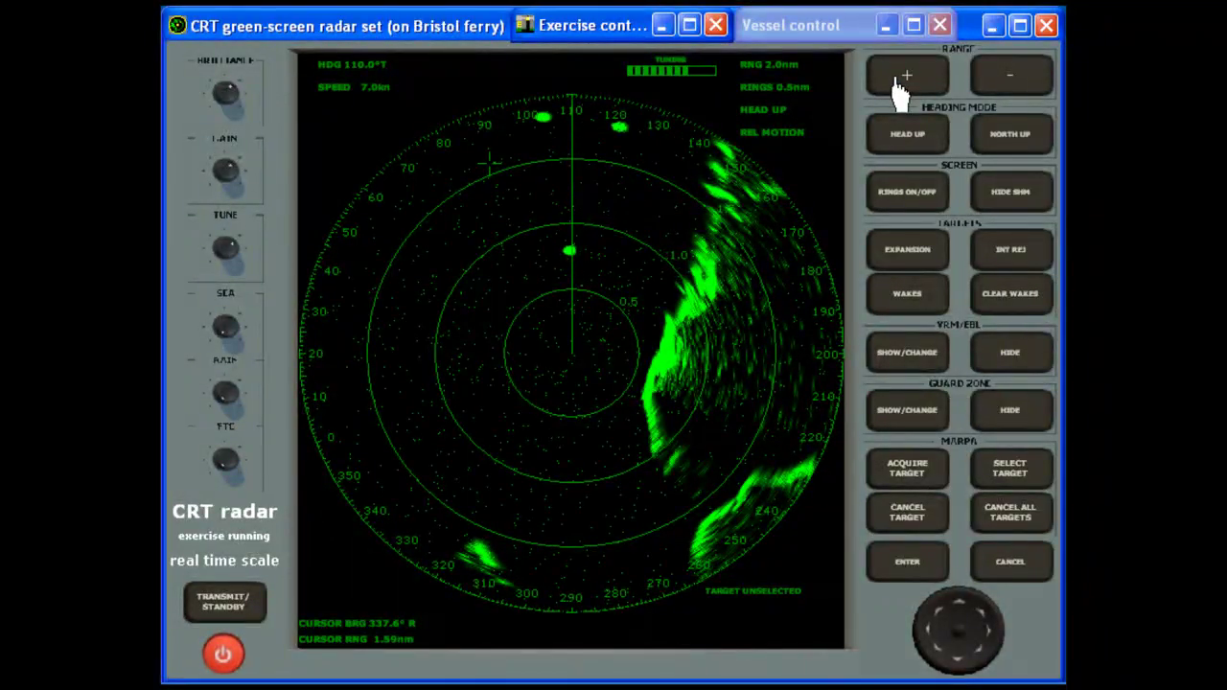
pyautogui.click(900, 86)
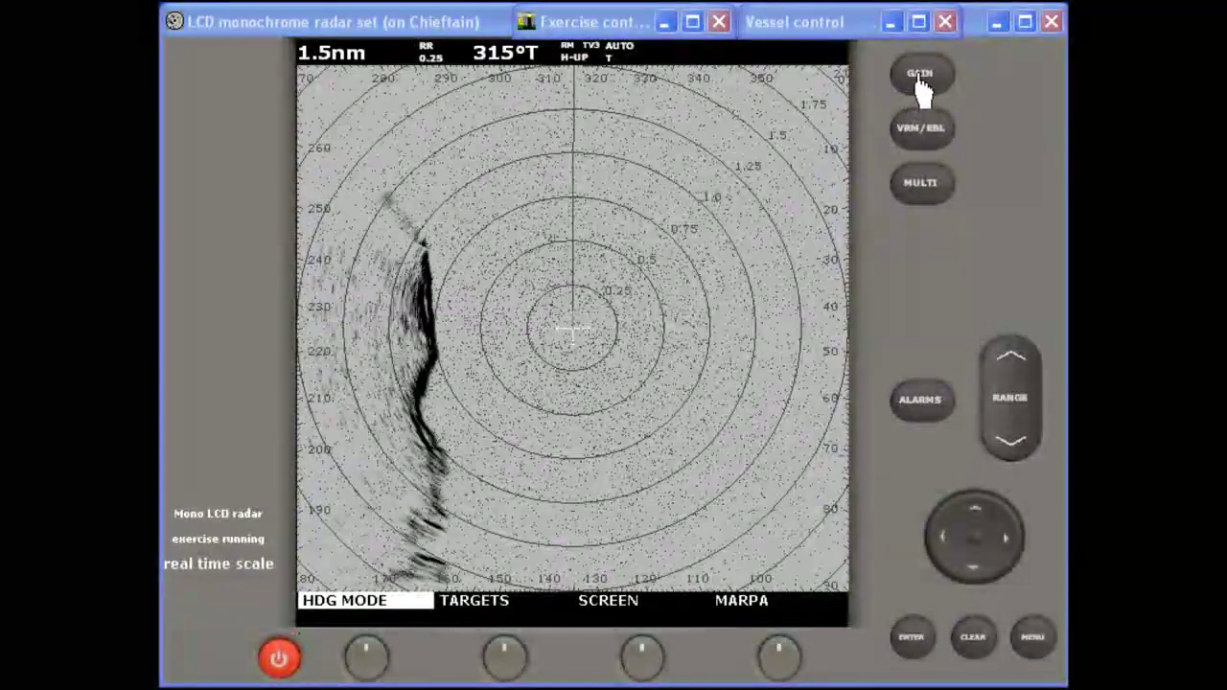
# Lower the LCD radar's gain to about 57% using the GAIN soft key, and confirm it.
pyautogui.click(916, 86)
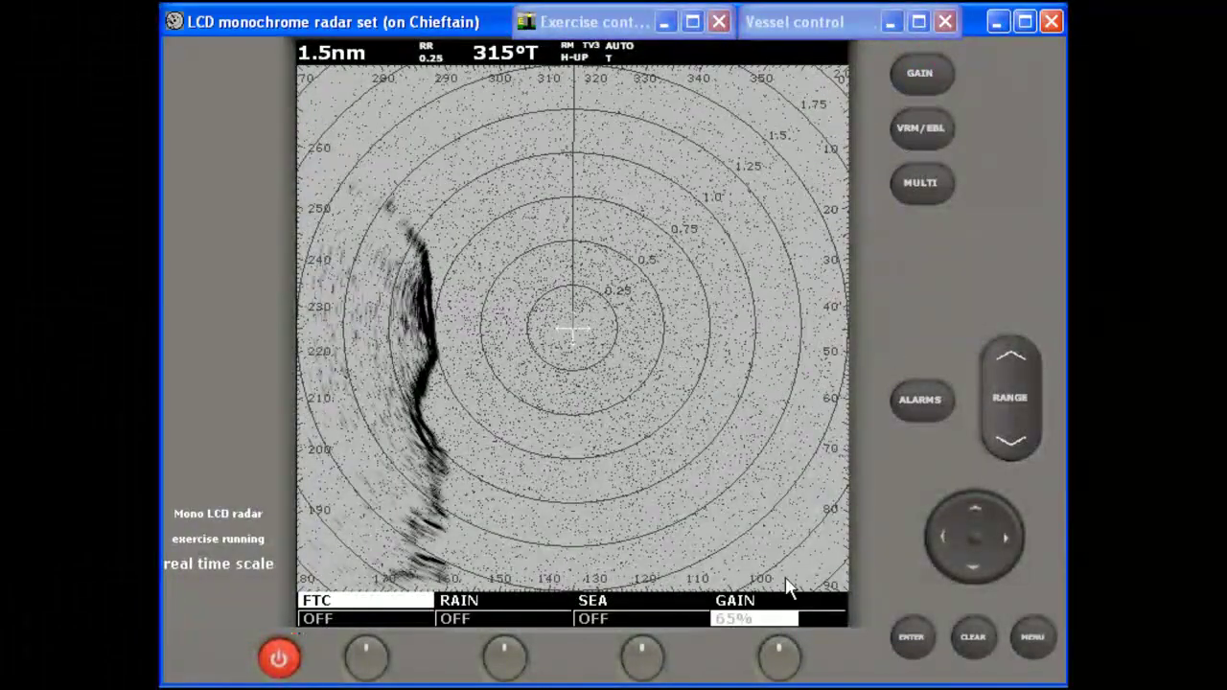
pyautogui.click(778, 658)
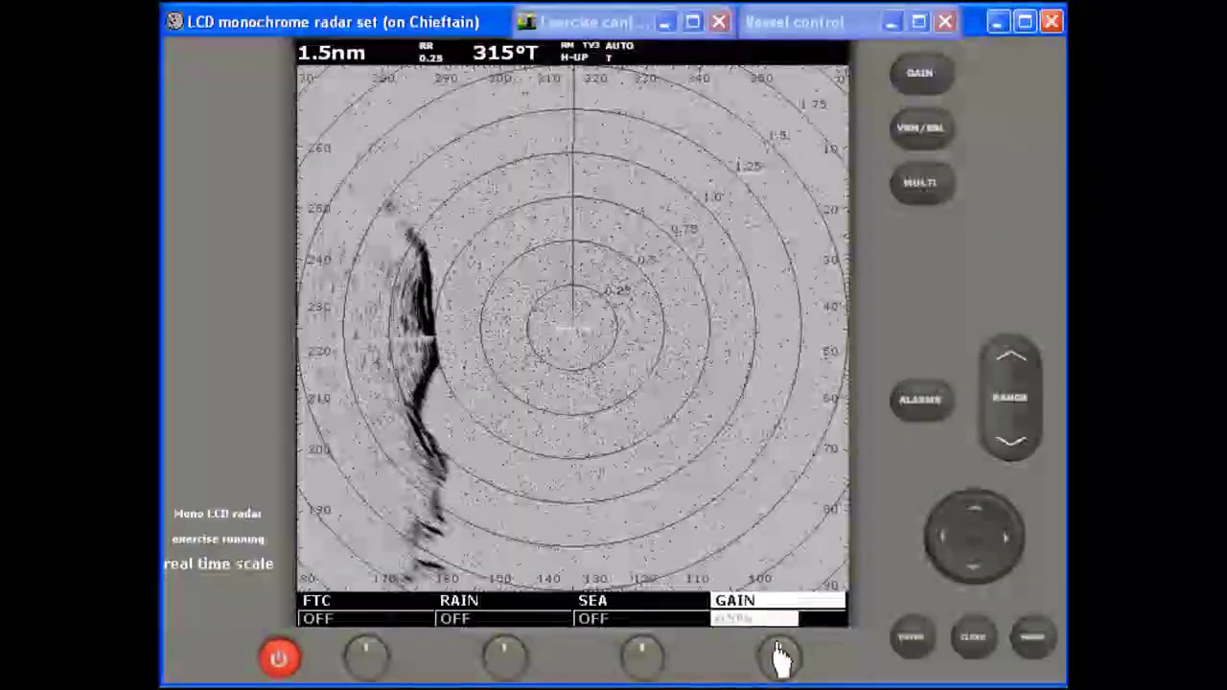
pyautogui.click(941, 533)
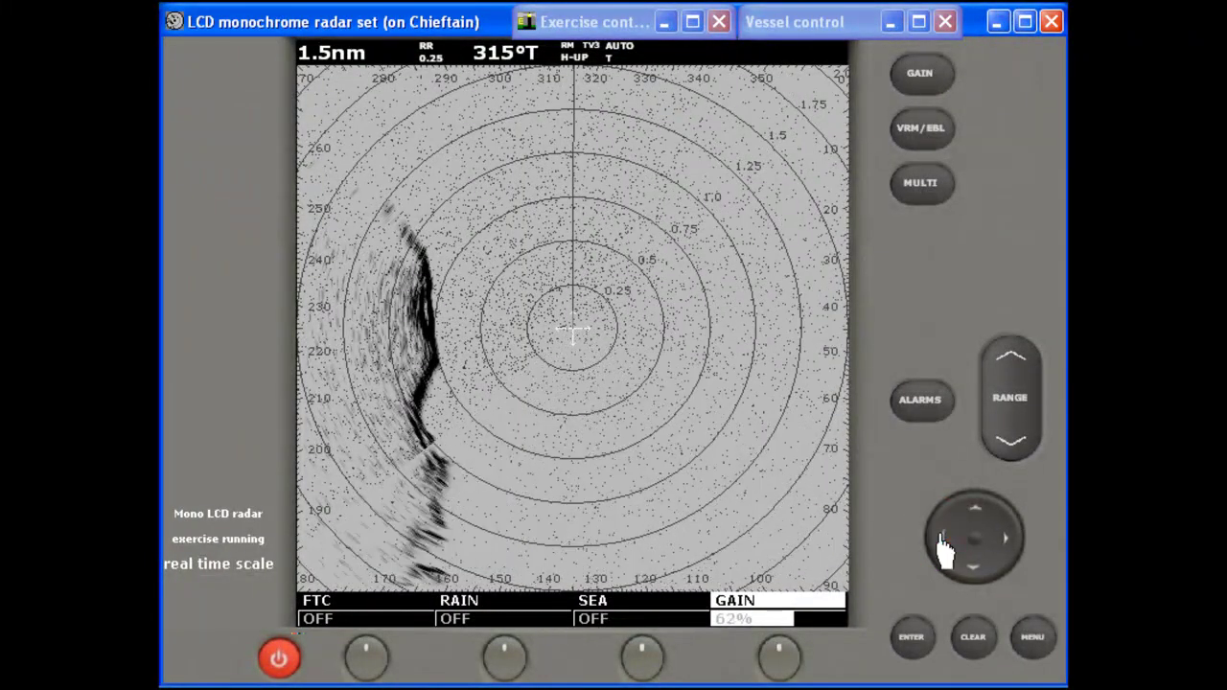
pyautogui.click(940, 533)
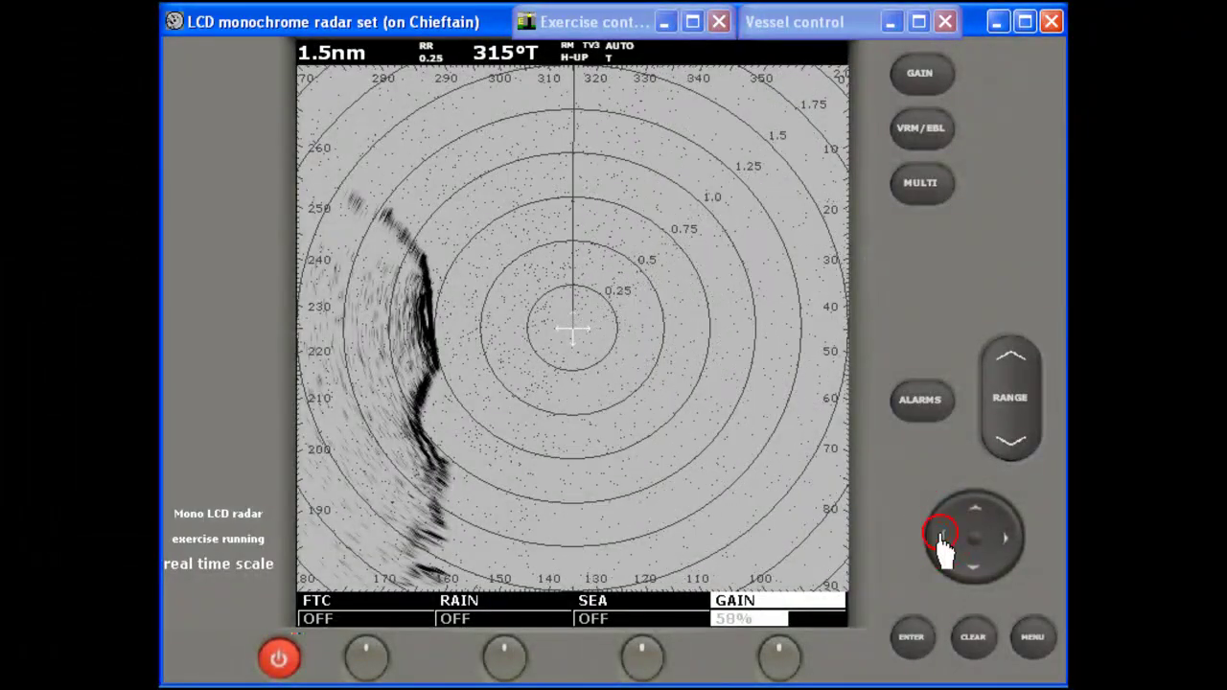
pyautogui.click(940, 535)
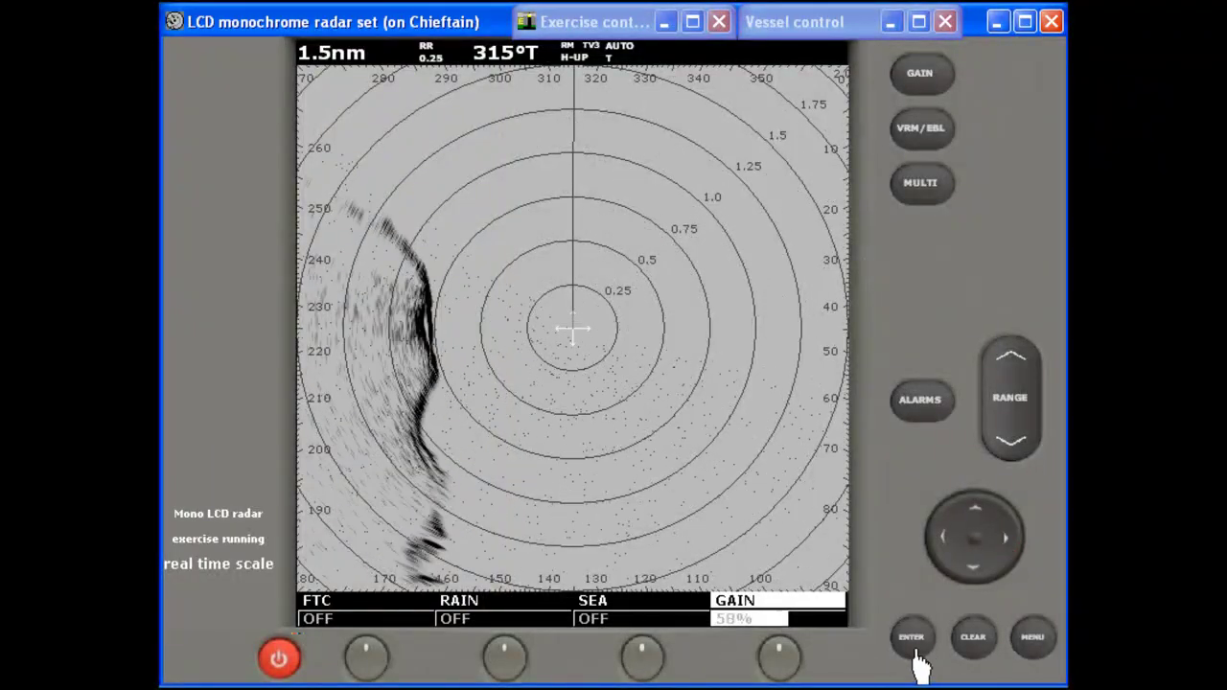
pyautogui.click(914, 648)
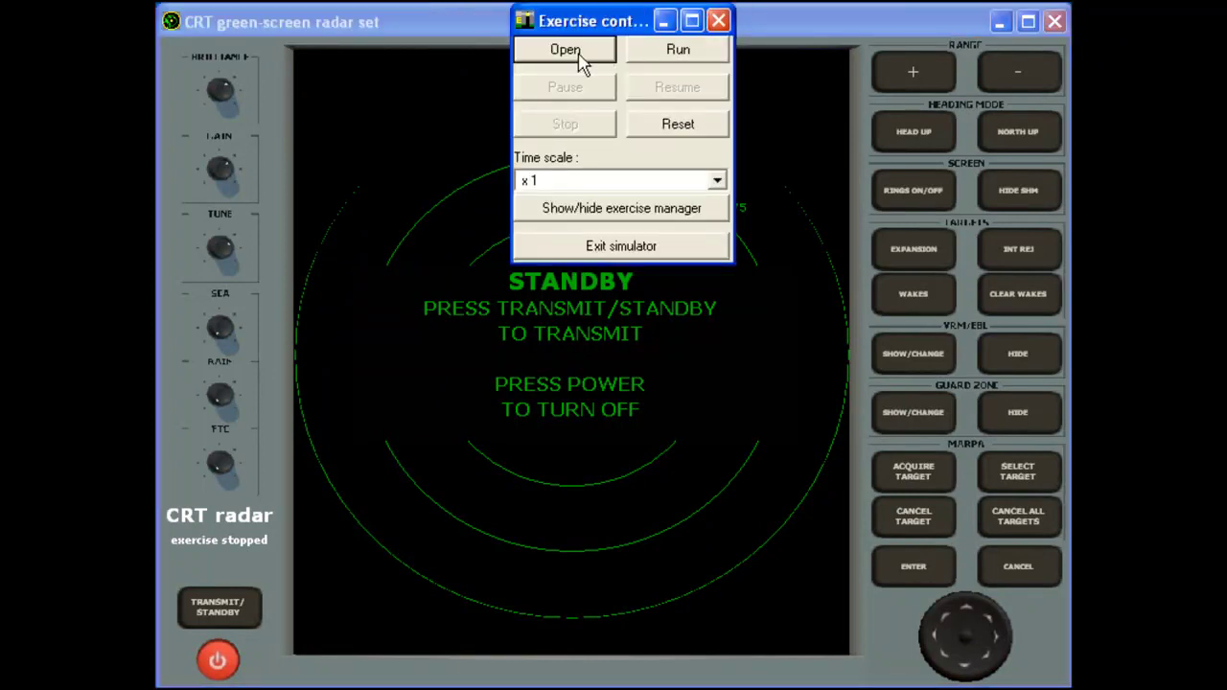
# Load and run the Congested_harbour exercise, then minimize Exercise control.
pyautogui.click(578, 58)
pyautogui.click(537, 171)
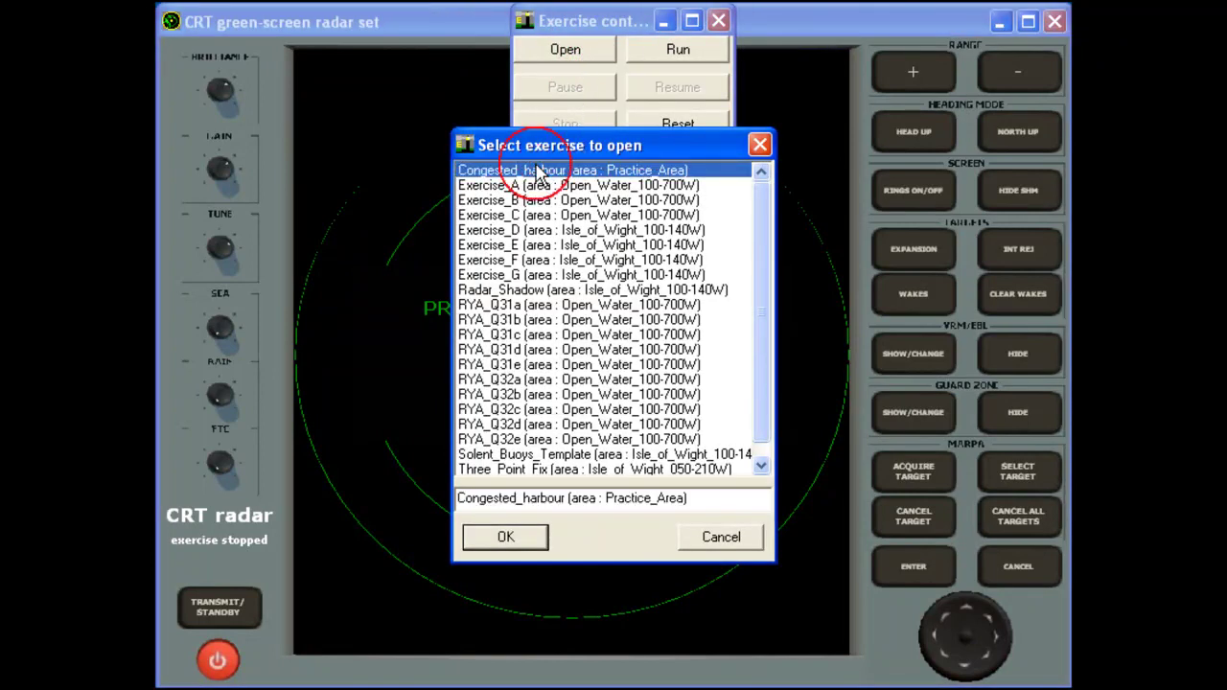
pyautogui.click(532, 538)
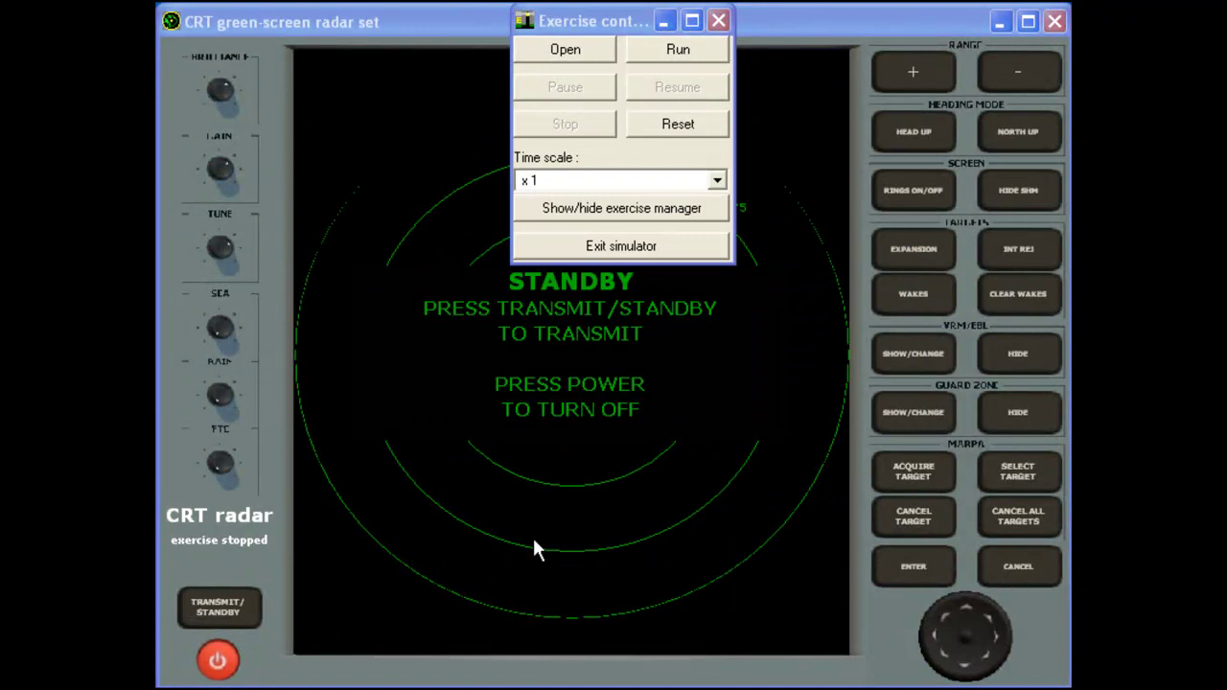
pyautogui.click(651, 57)
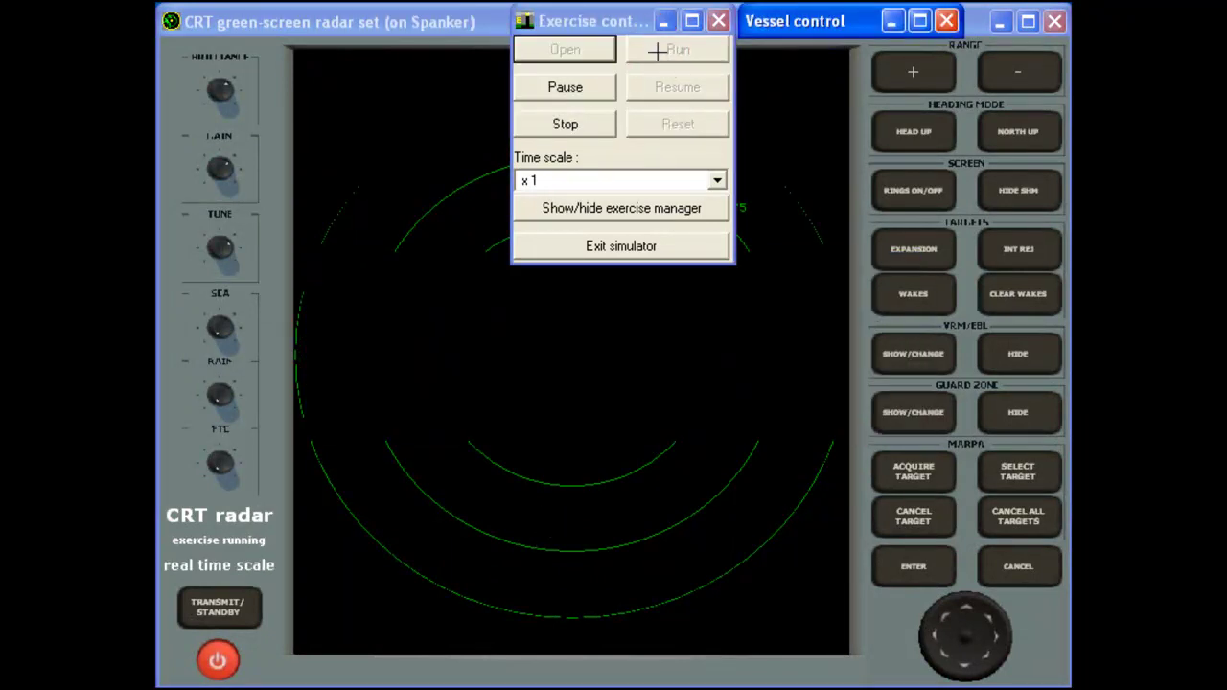
pyautogui.click(664, 21)
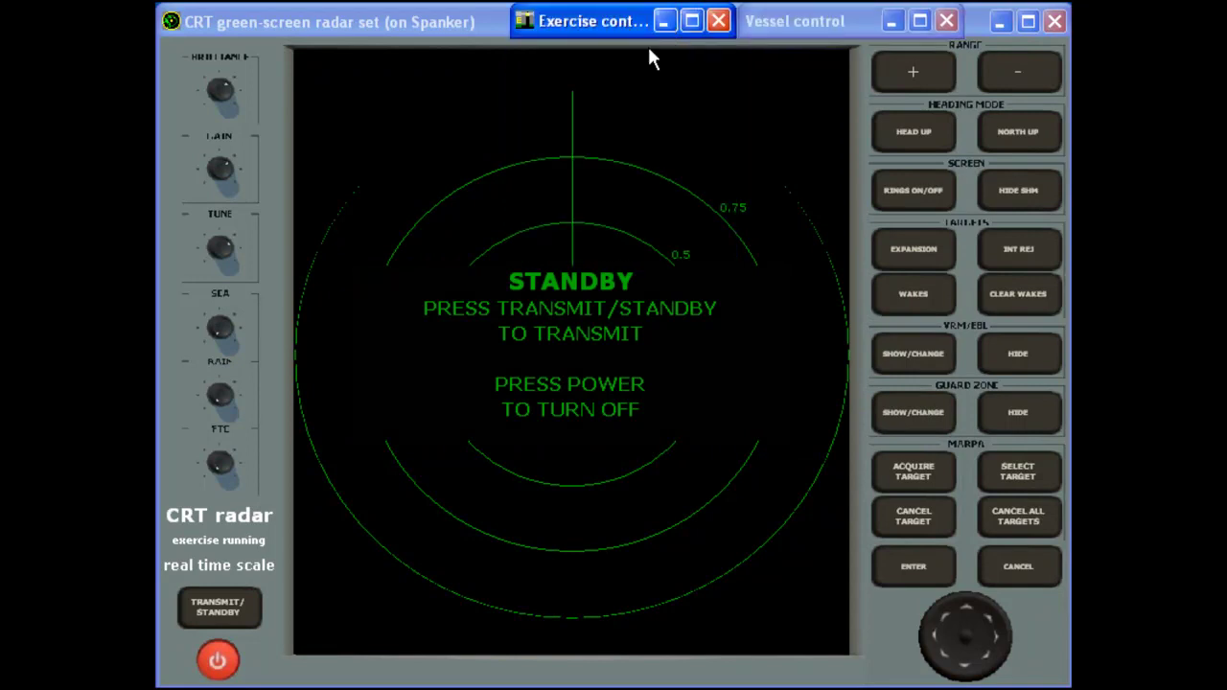
# Switch Spanker's CRT radar from standby to transmit and reduce its range to 0.5nm.
pyautogui.click(247, 617)
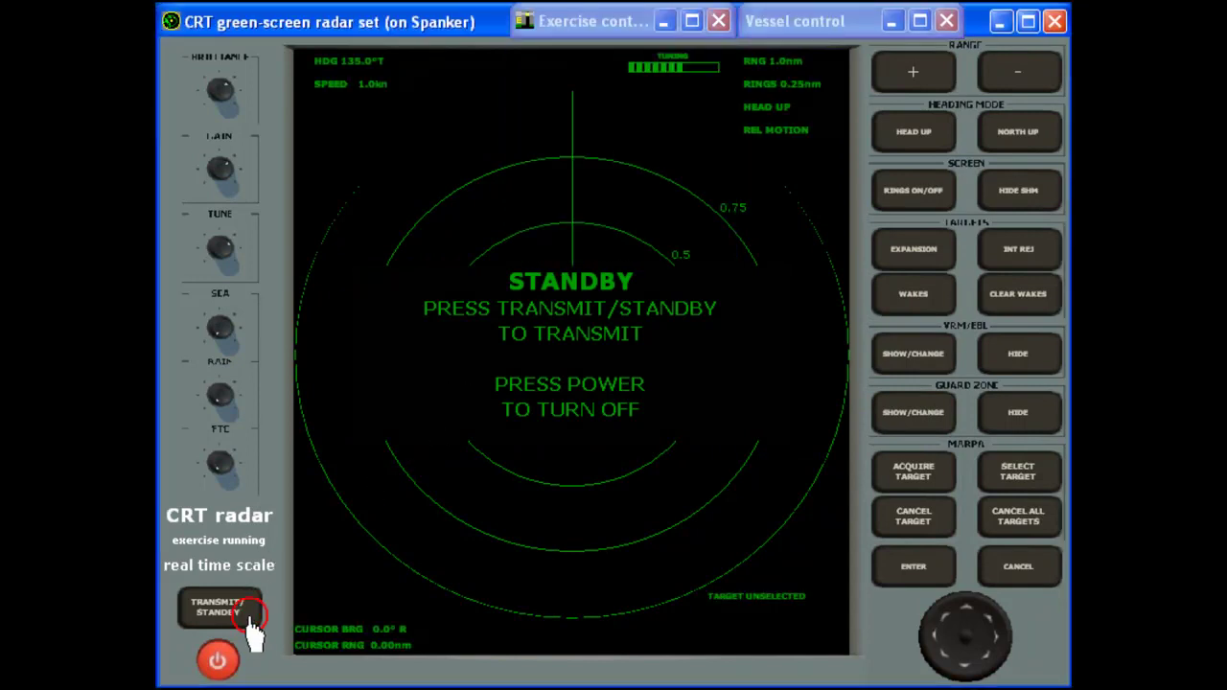
pyautogui.click(248, 619)
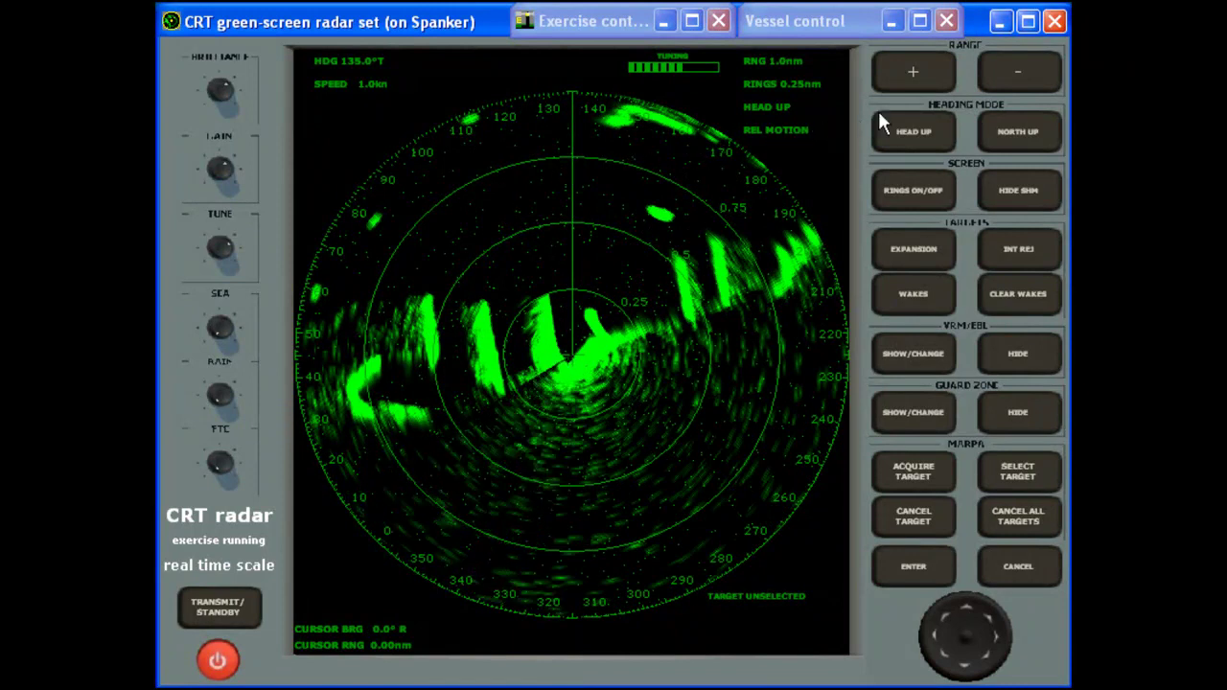
pyautogui.click(1014, 75)
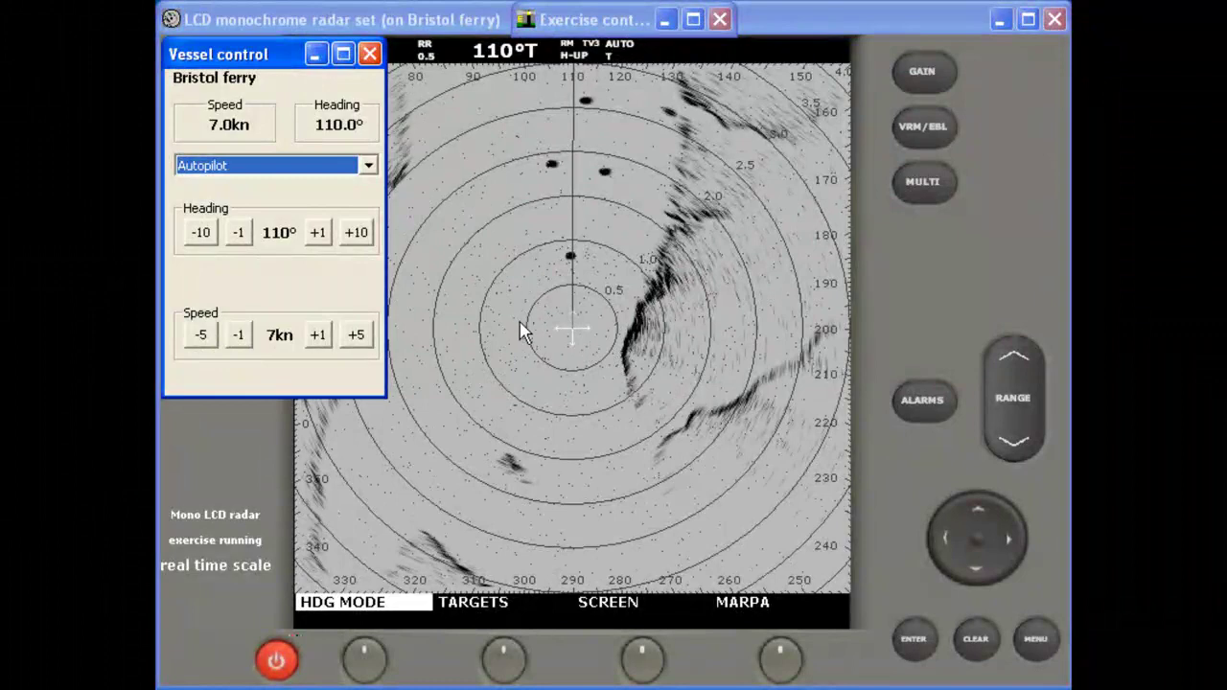
# Raise the ferry's autopilot heading by two 10° steps and its set speed to 12kn.
pyautogui.click(357, 233)
pyautogui.click(358, 233)
pyautogui.click(357, 233)
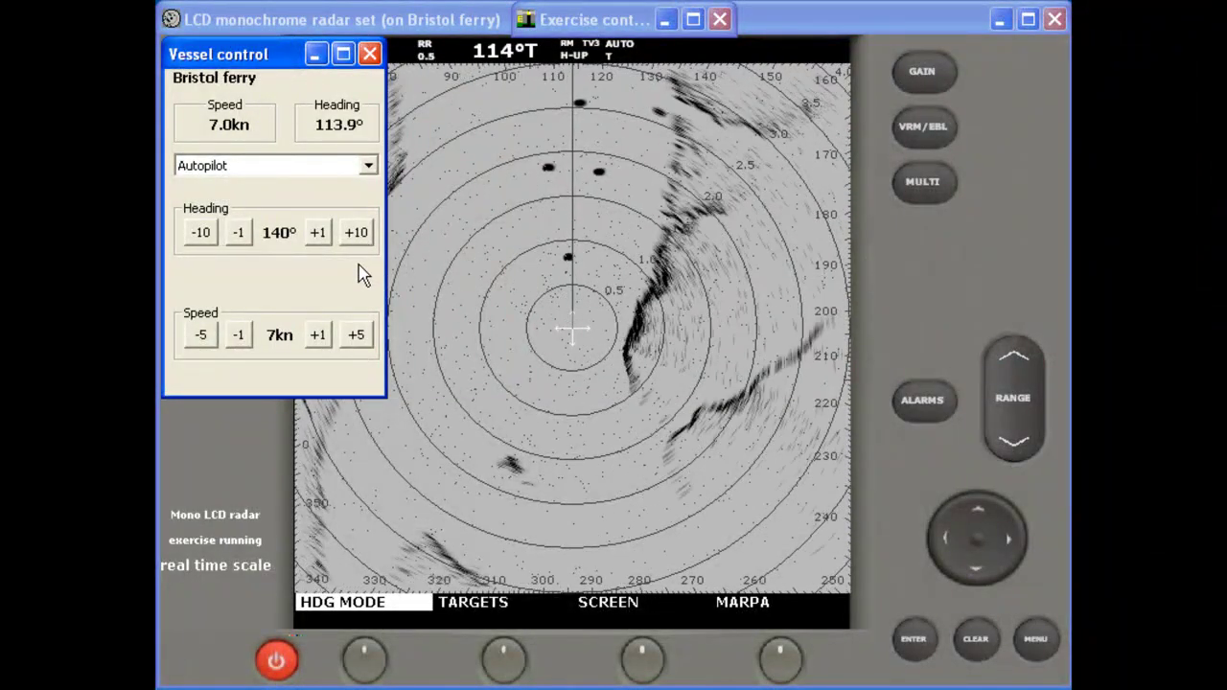
pyautogui.click(360, 333)
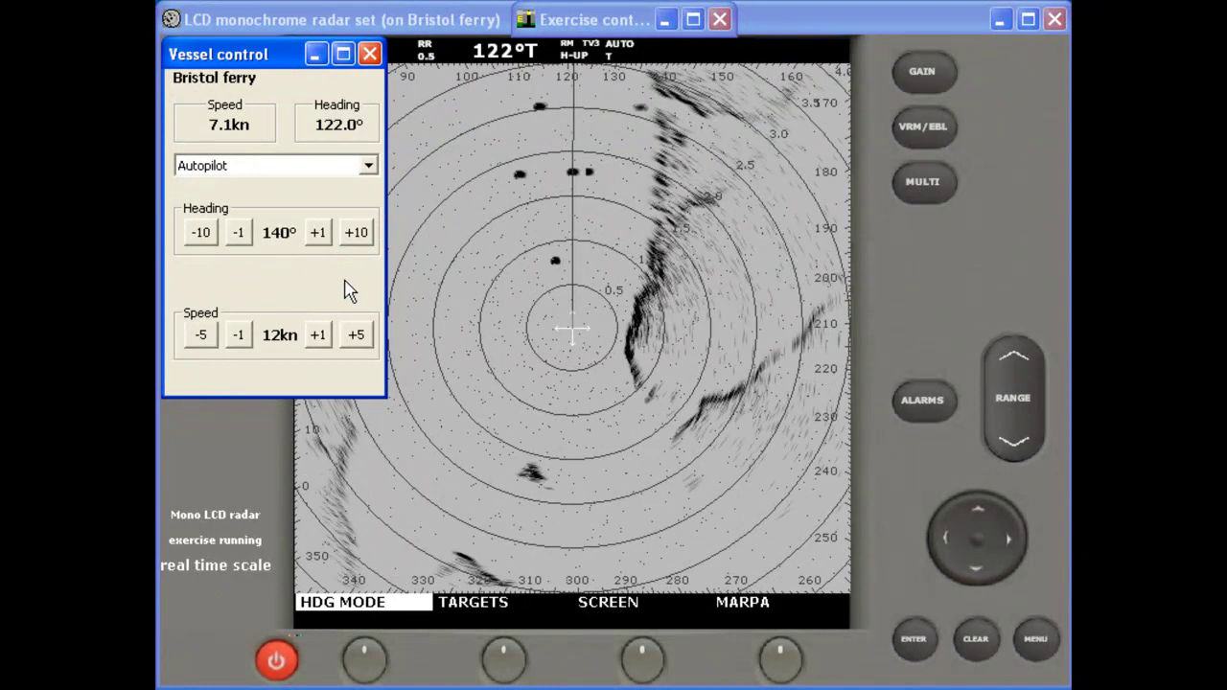
# Take manual control: rudder to 13°, throttle nearly full ahead, then centre the rudder.
pyautogui.click(368, 168)
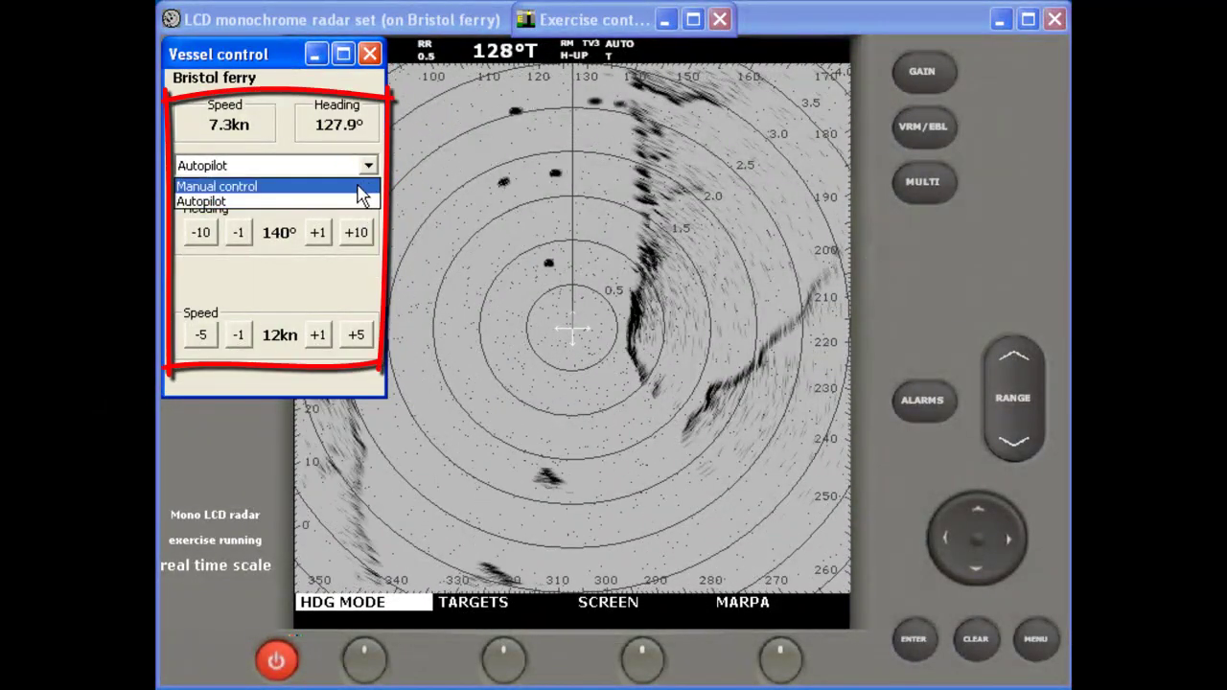
pyautogui.click(358, 187)
pyautogui.moveTo(288, 211)
pyautogui.mouseDown()
pyautogui.moveTo(334, 218)
pyautogui.moveTo(230, 220)
pyautogui.mouseUp()
pyautogui.moveTo(195, 318); pyautogui.dragTo(196, 290)
pyautogui.click(283, 244)
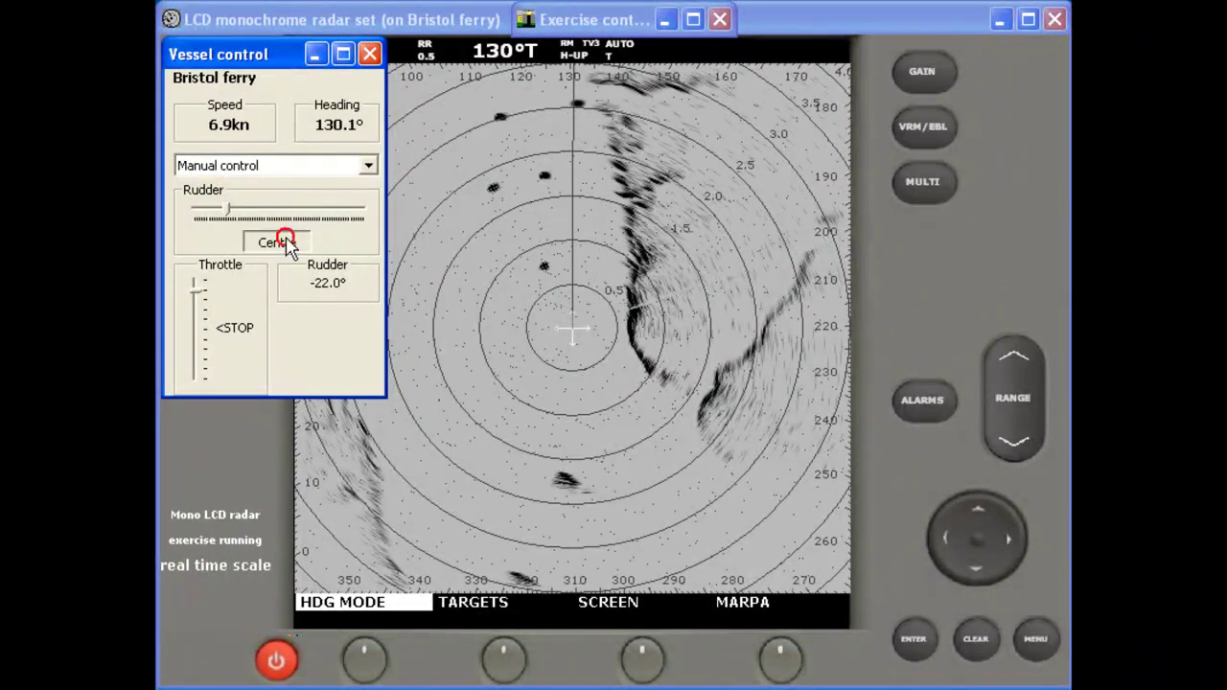
pyautogui.click(202, 328)
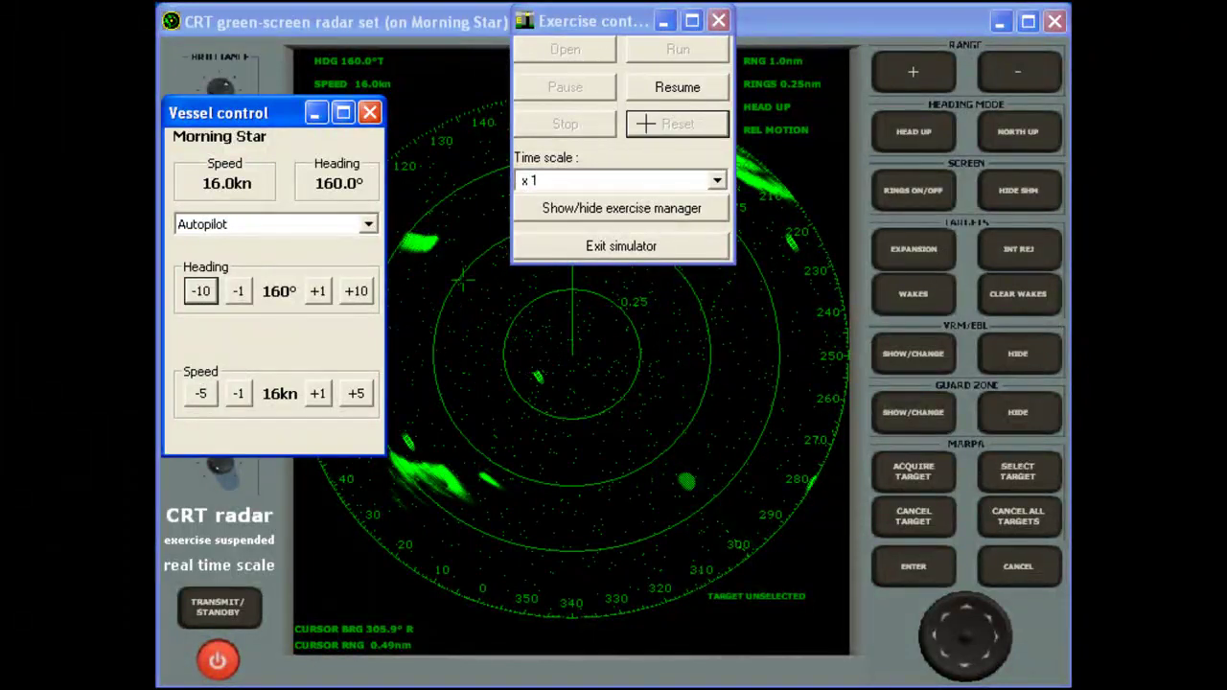
# Resume the exercise, minimize Exercise control, and show the VRM/EBL at 0.49nm, 305.9°.
pyautogui.click(649, 95)
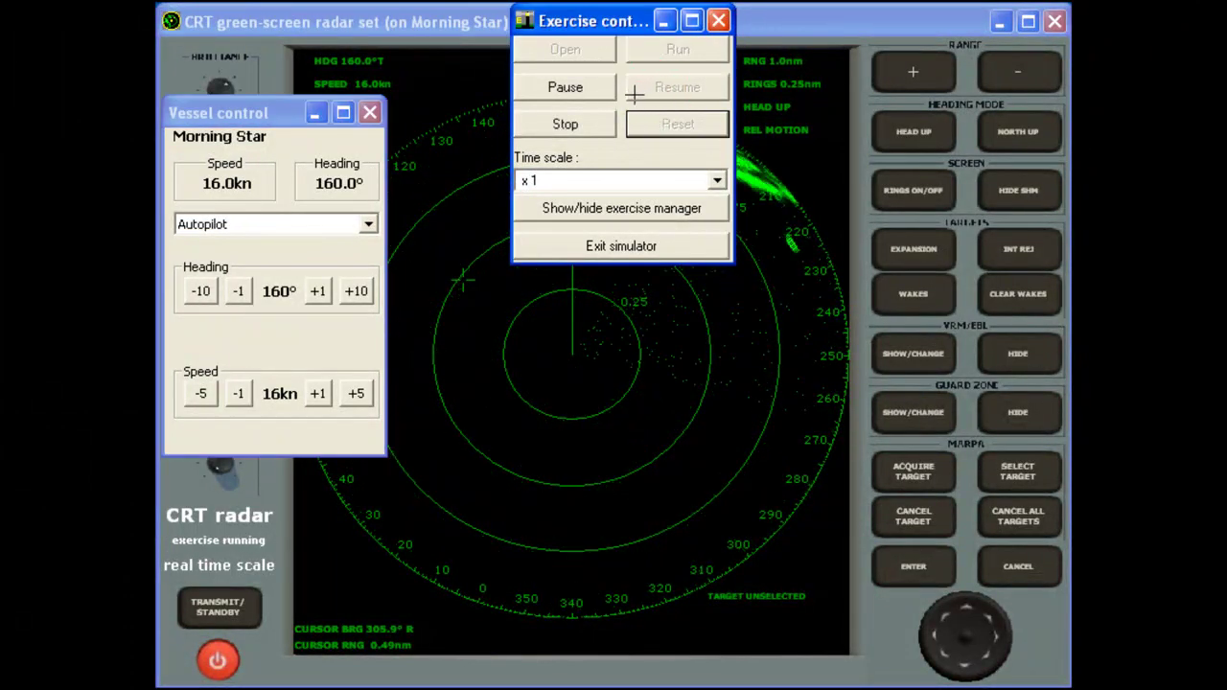
pyautogui.click(662, 20)
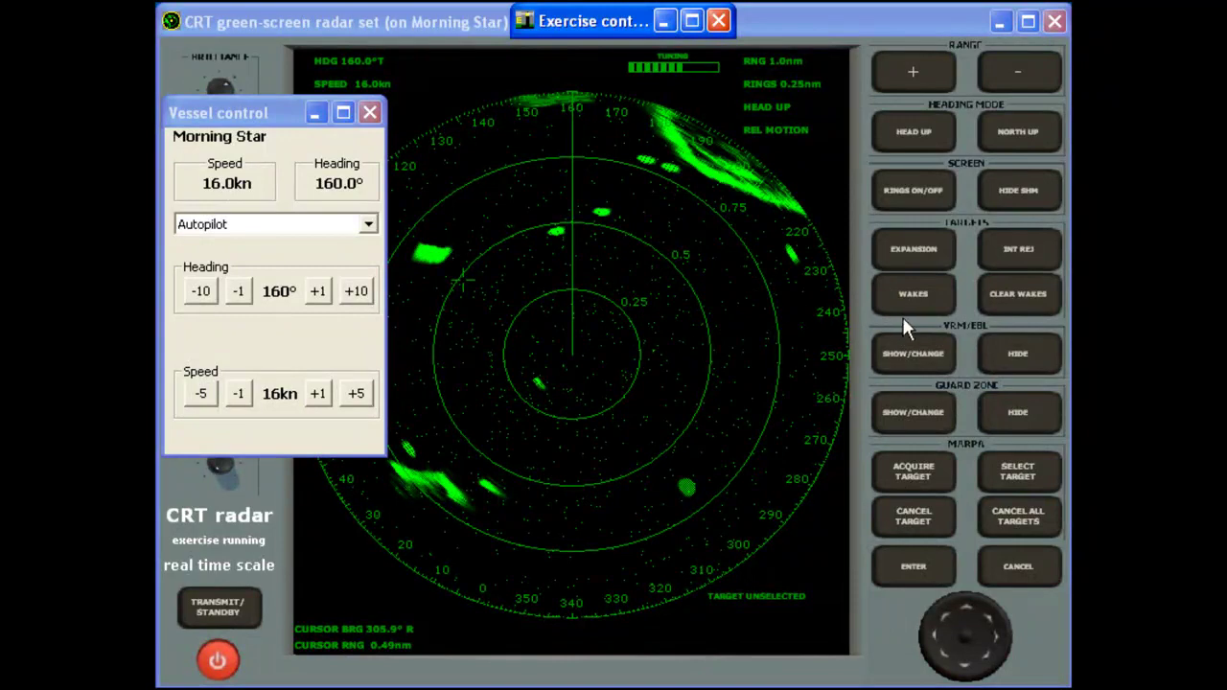
pyautogui.click(902, 345)
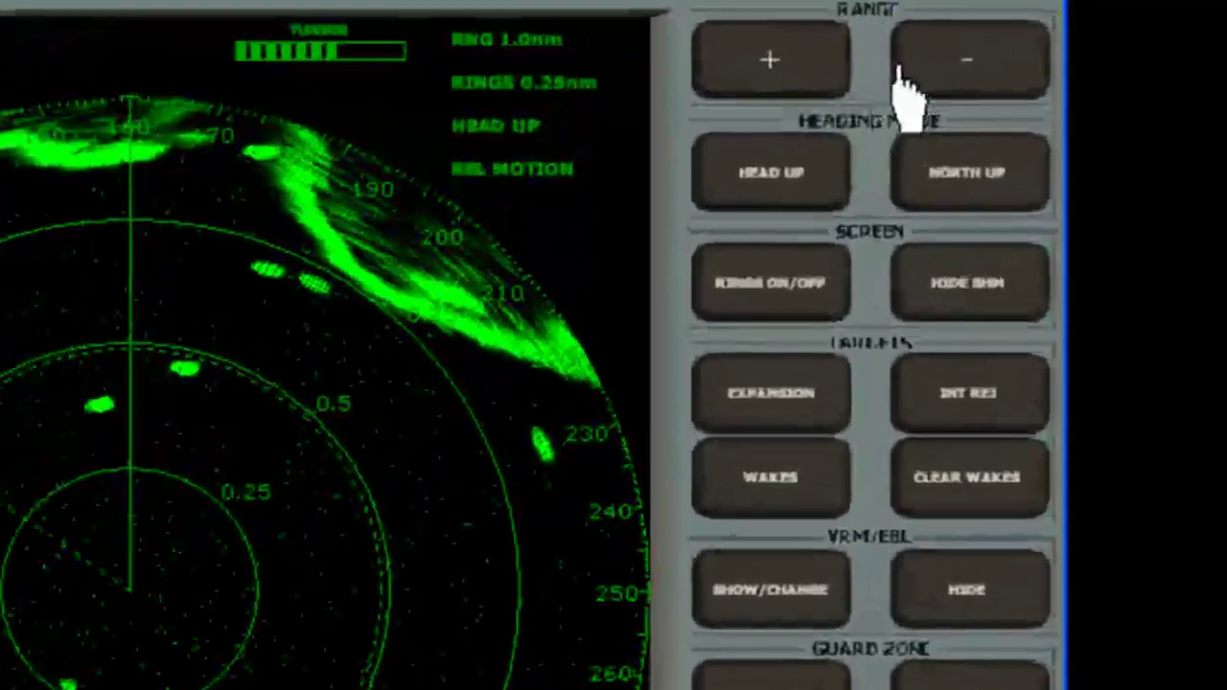
# Cut Morning Star's radar range to 0.5nm and raise its autopilot heading to 210°.
pyautogui.click(982, 76)
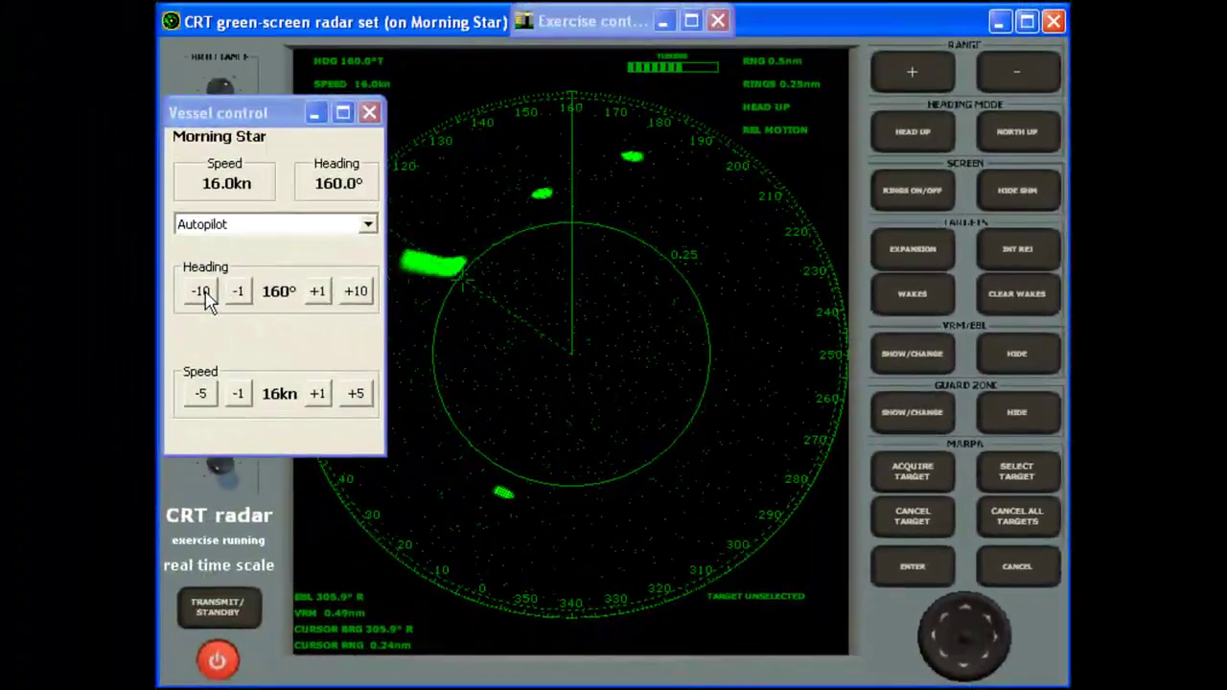
pyautogui.click(365, 292)
pyautogui.click(364, 292)
pyautogui.click(365, 292)
pyautogui.click(364, 292)
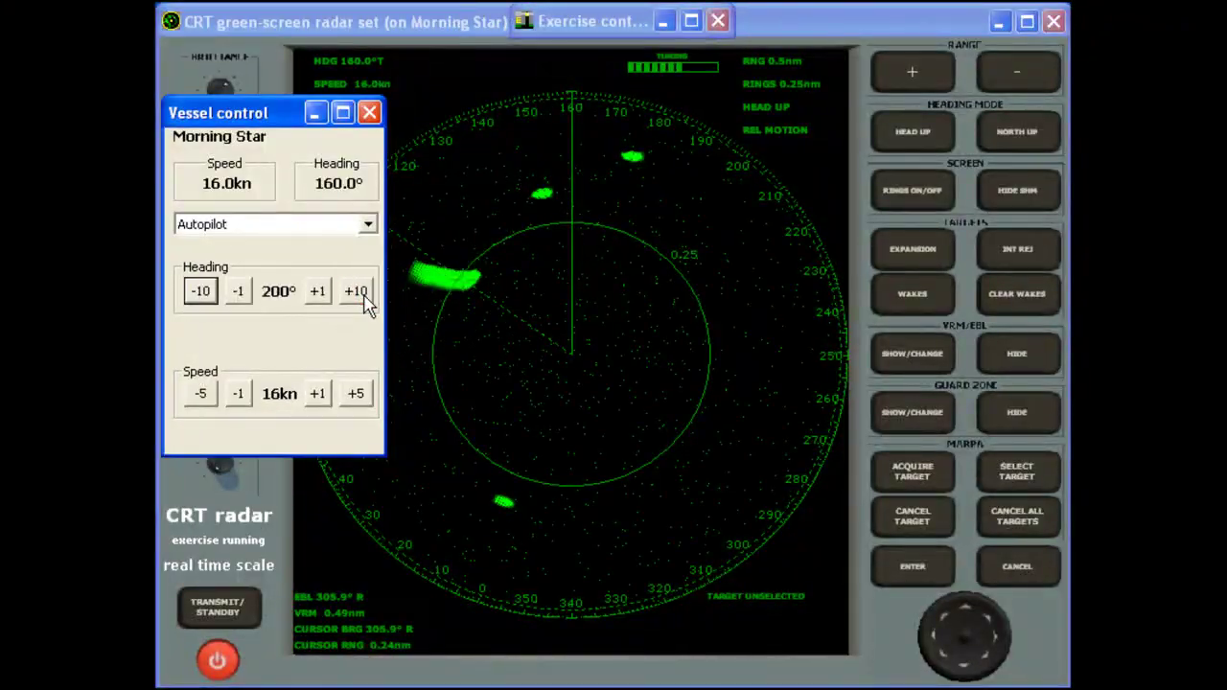
pyautogui.click(364, 295)
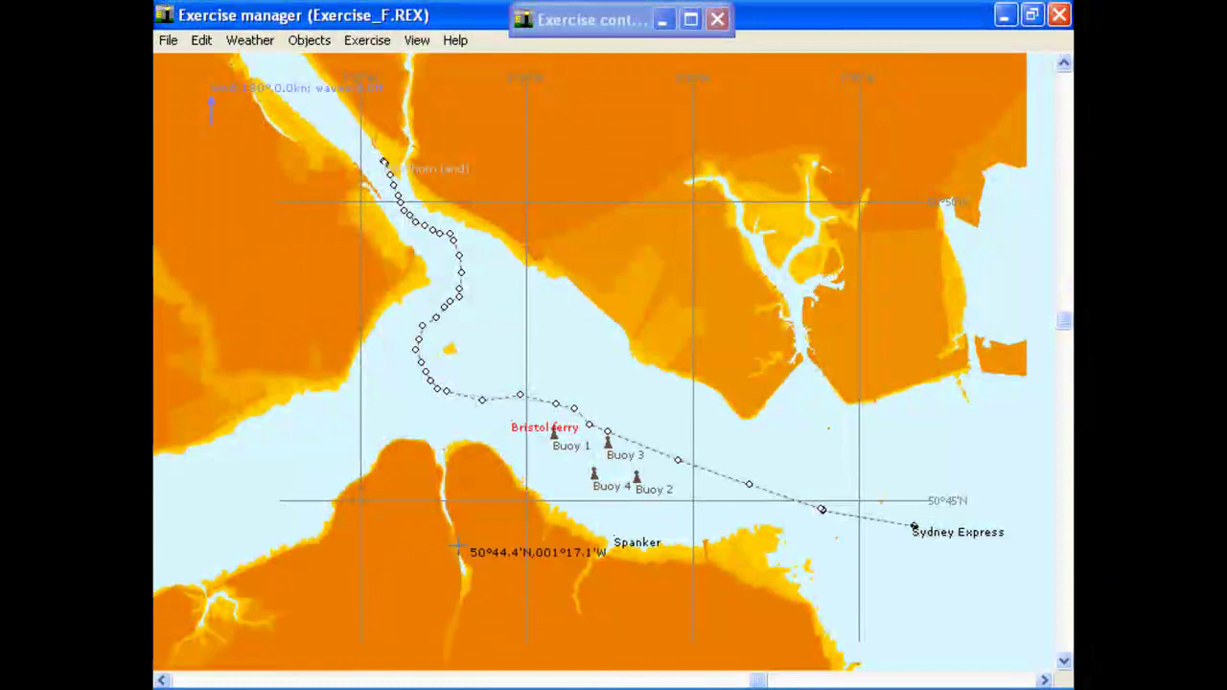
# Zoom the Exercise_F.REX chart in on Buoys 1–4 beside the Bristol ferry.
pyautogui.moveTo(470, 375); pyautogui.dragTo(751, 565)
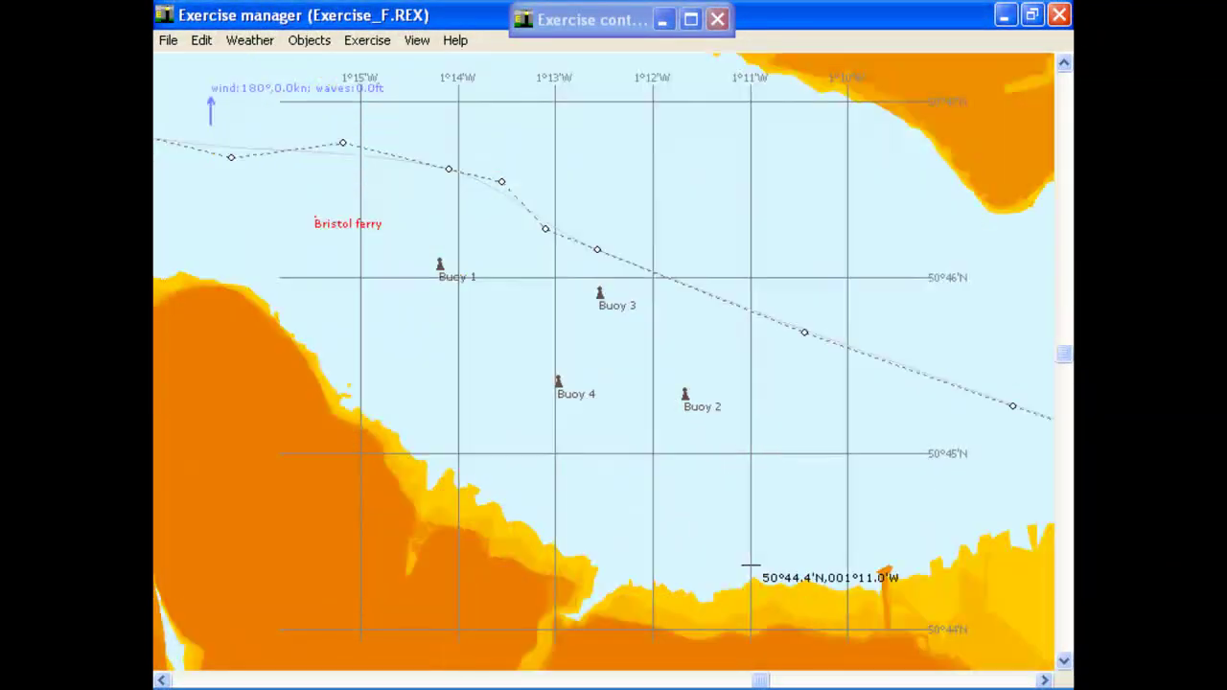